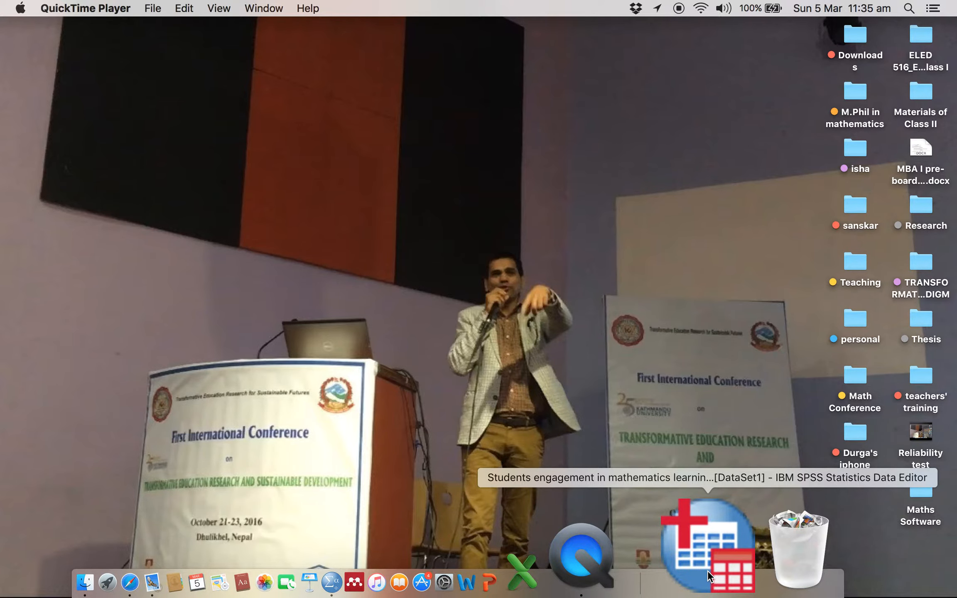
- Switch to the SPSS data editor showing the students' engagement dataset, check its variable definitions, and return to the case data
{"action": "left_click", "coordinate": [708, 576]}
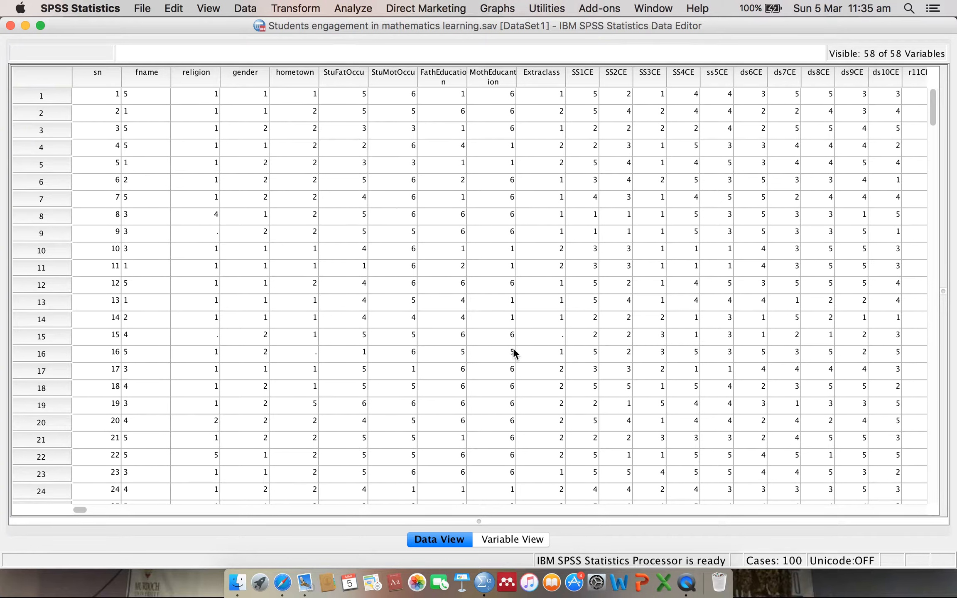
{"action": "left_click", "coordinate": [509, 539]}
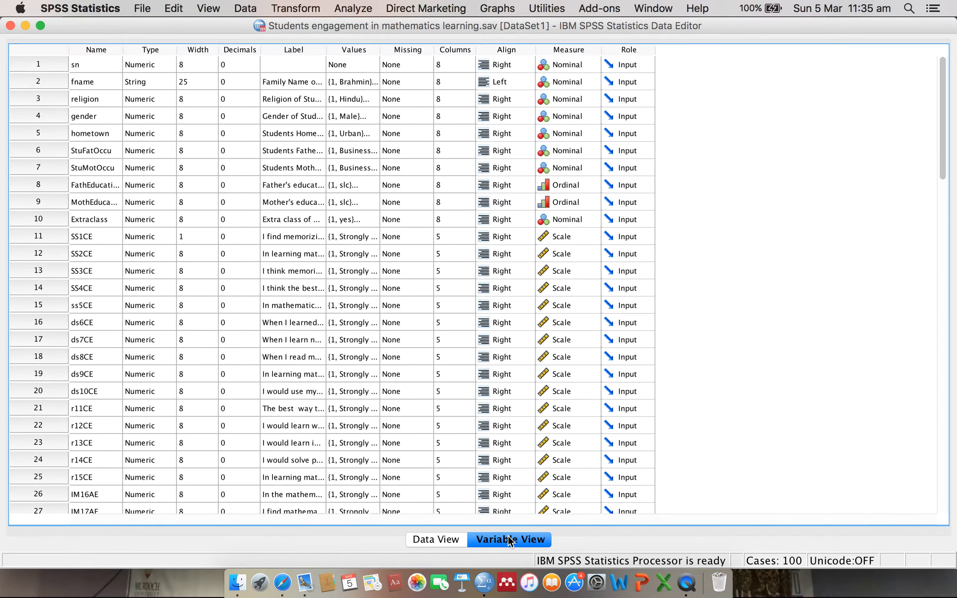
{"action": "left_click", "coordinate": [432, 539]}
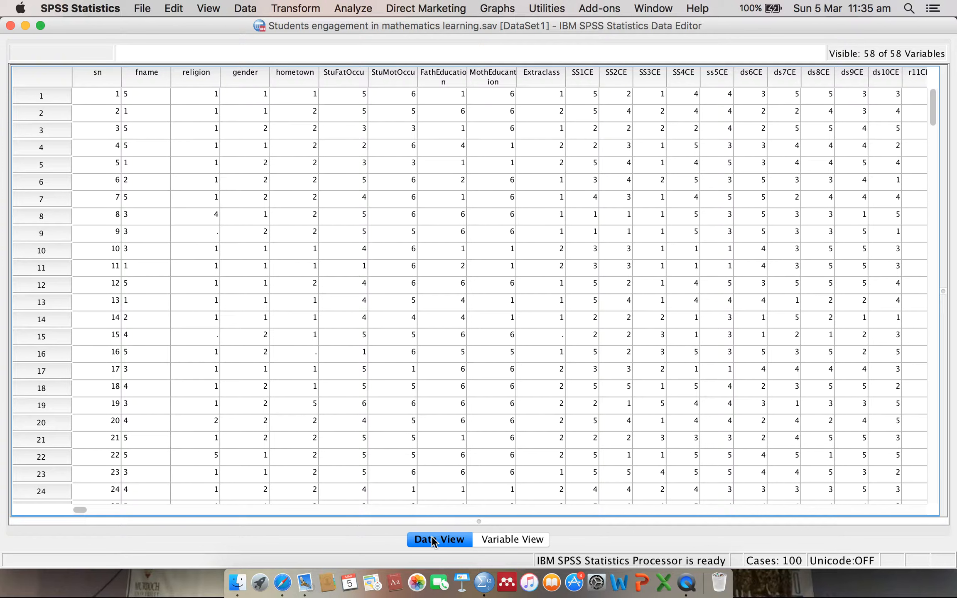
- Start defining a legacy simple bar chart that uses summaries for groups of cases
{"action": "left_click", "coordinate": [501, 8]}
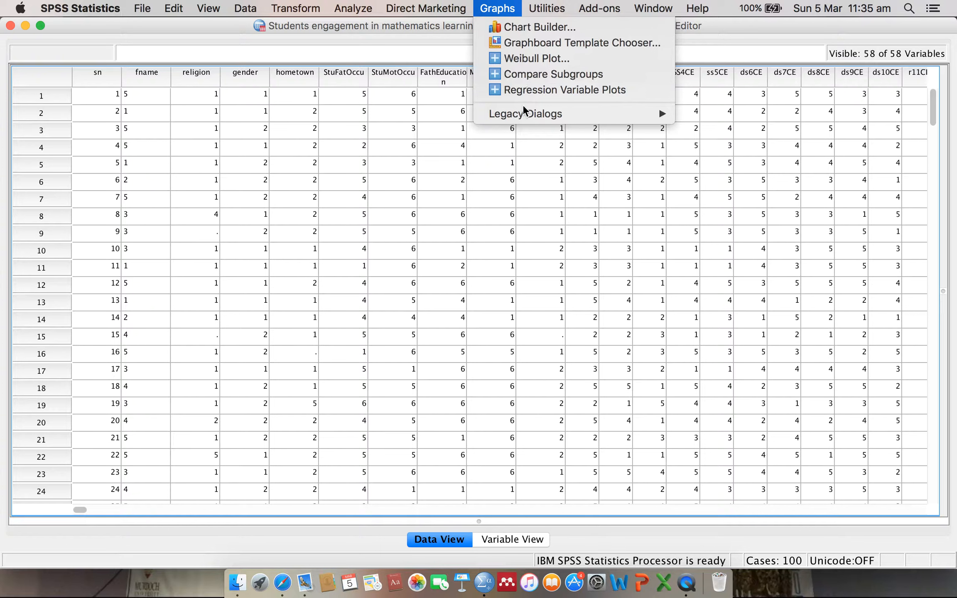
{"action": "mouse_move", "coordinate": [524, 110]}
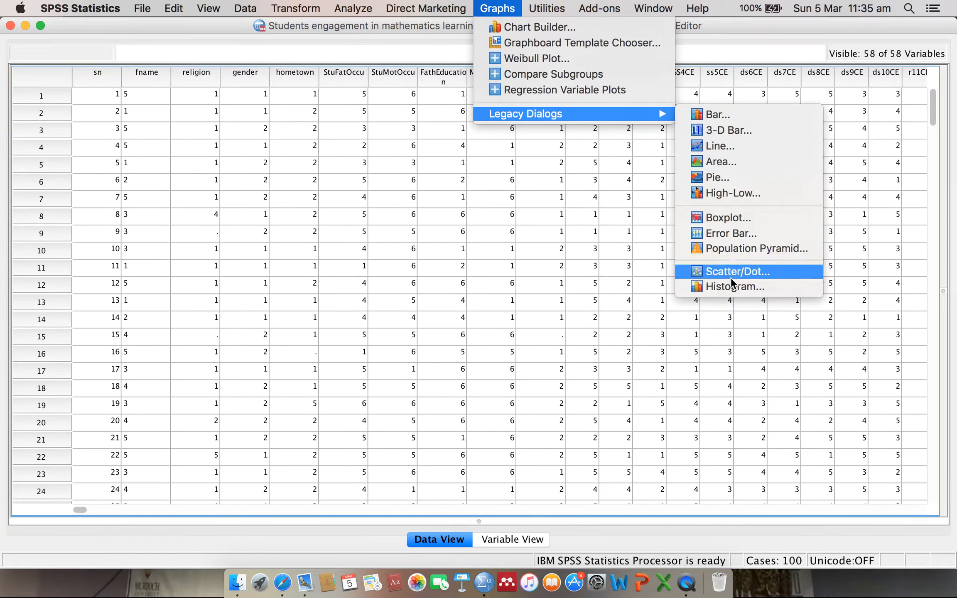
{"action": "left_click", "coordinate": [716, 114]}
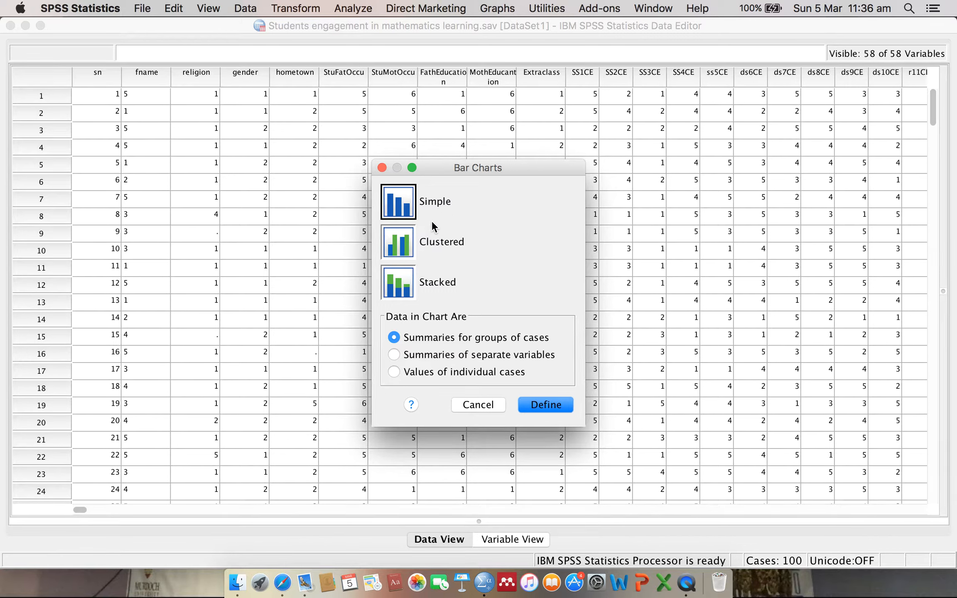
{"action": "left_click", "coordinate": [397, 239]}
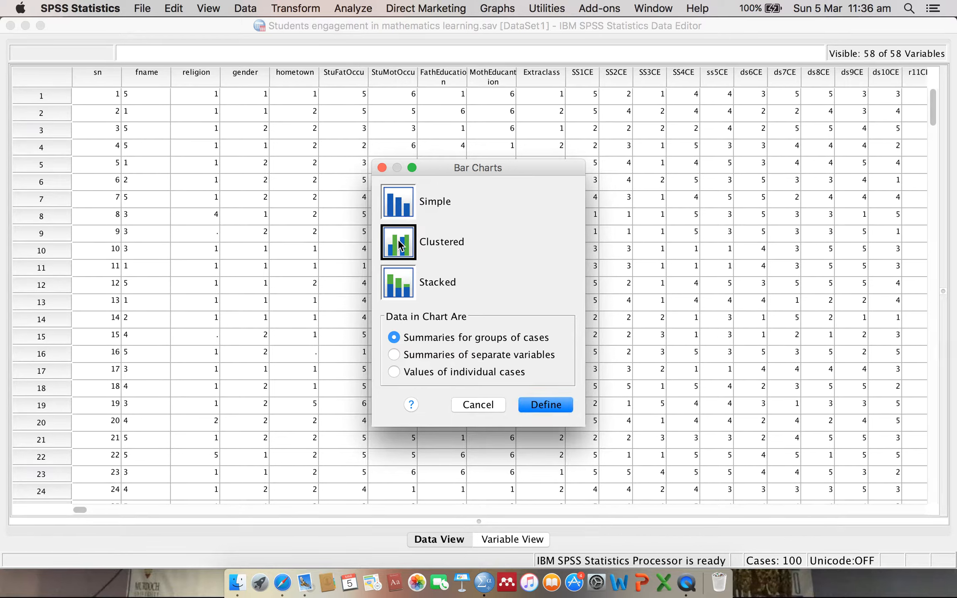
{"action": "left_click", "coordinate": [398, 207]}
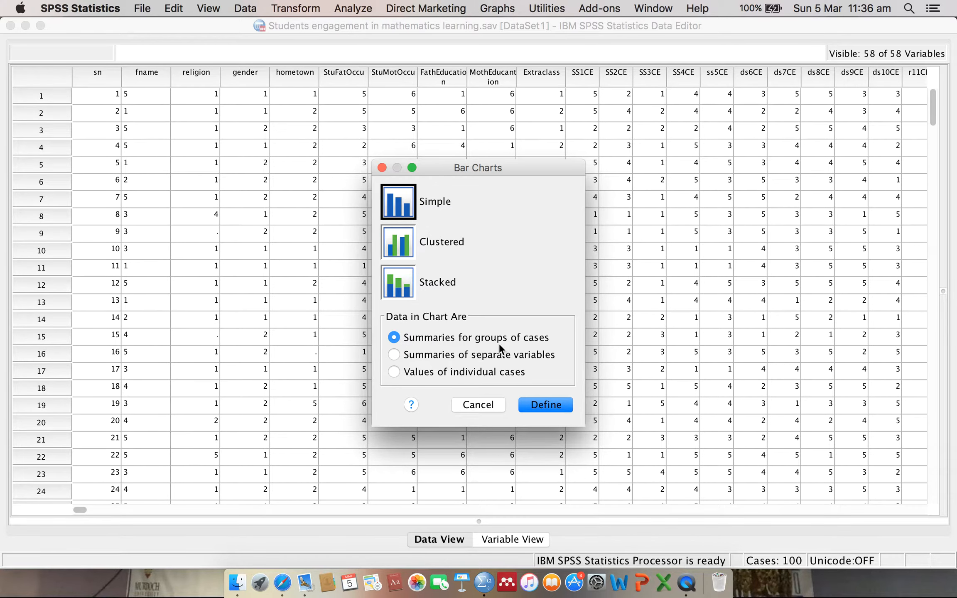
{"action": "left_click", "coordinate": [543, 406]}
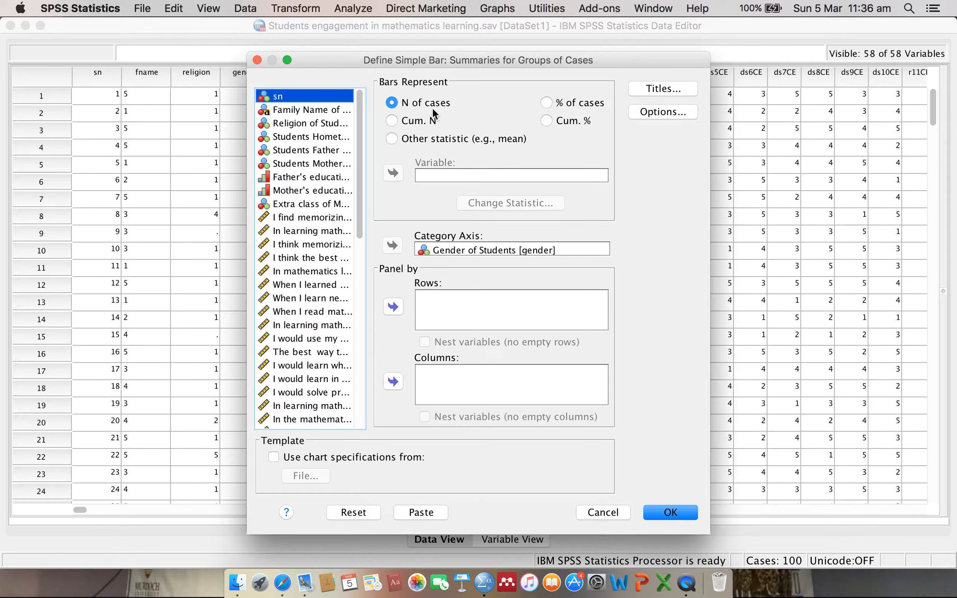
- Try % of cases for the bars, return to N of cases, and reset the simple bar chart definition
{"action": "left_click", "coordinate": [547, 101]}
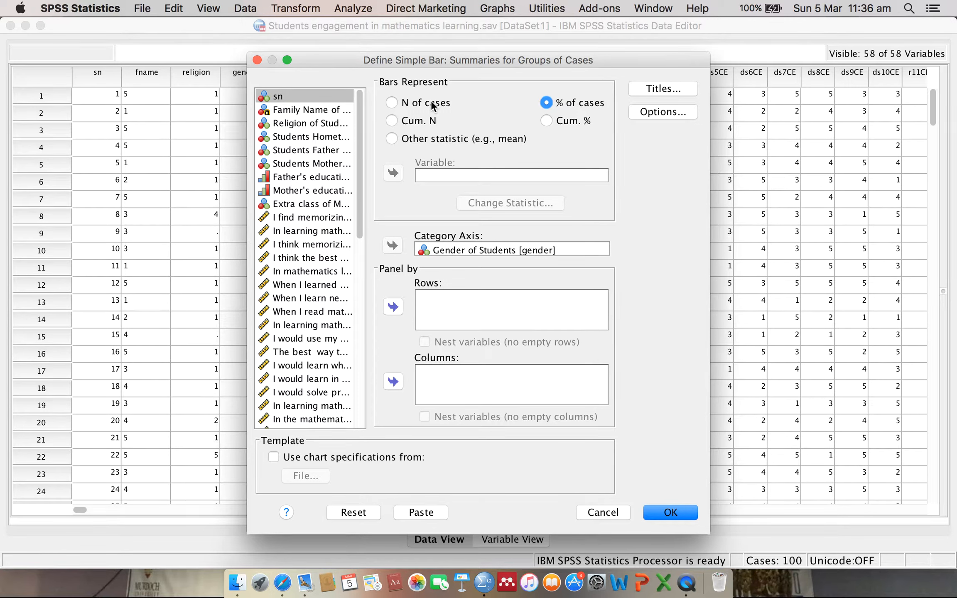
{"action": "left_click", "coordinate": [409, 104]}
{"action": "left_click", "coordinate": [364, 510]}
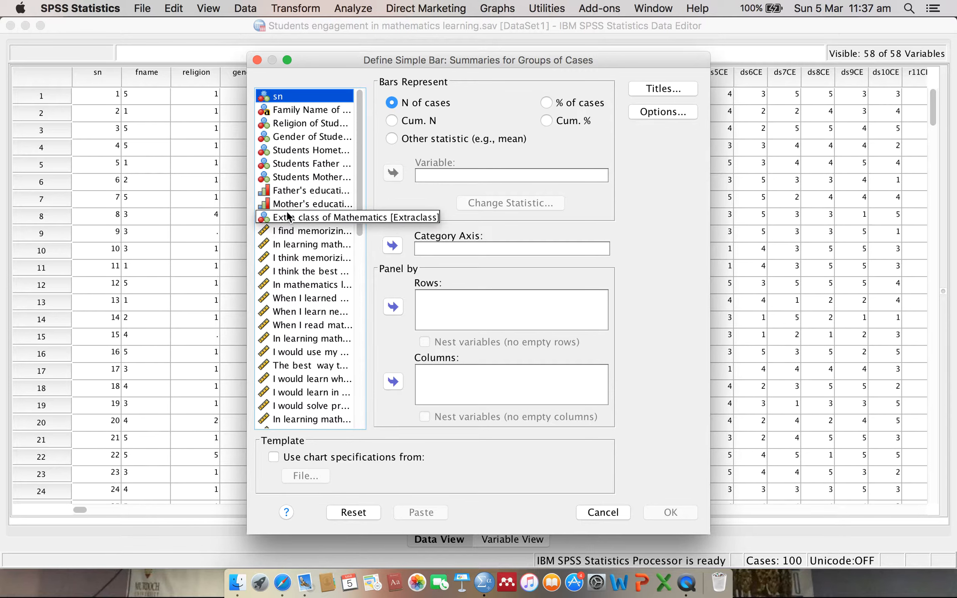
- Assign Gender of Students [gender] to the category axis and generate the simple bar chart
{"action": "left_click", "coordinate": [305, 137]}
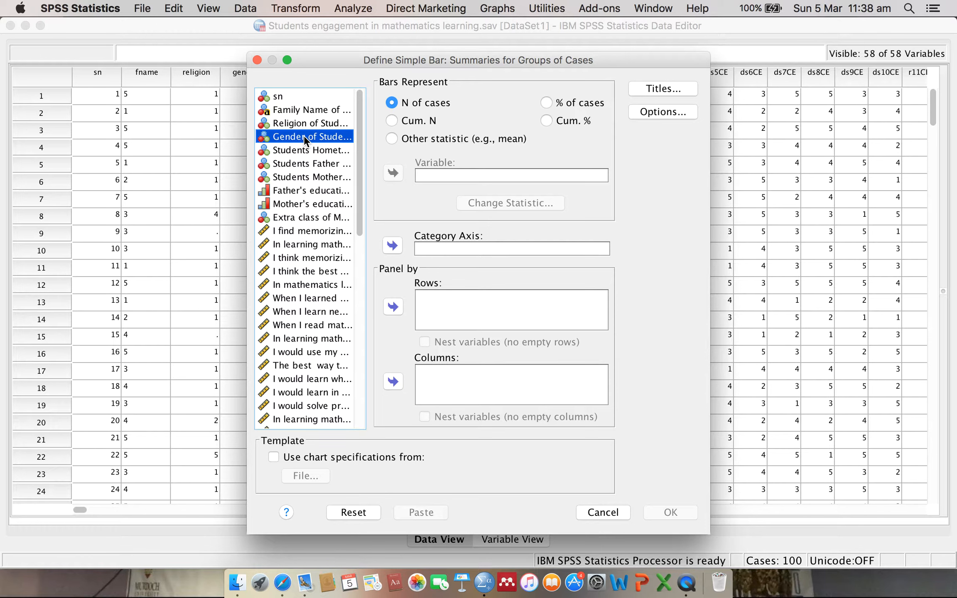
{"action": "left_click", "coordinate": [392, 245]}
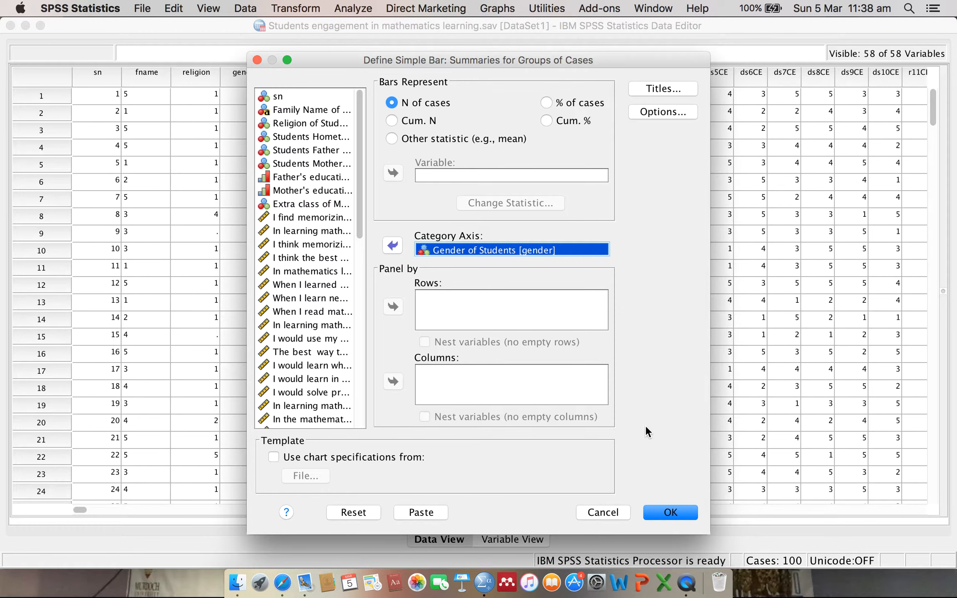
{"action": "left_click", "coordinate": [670, 512]}
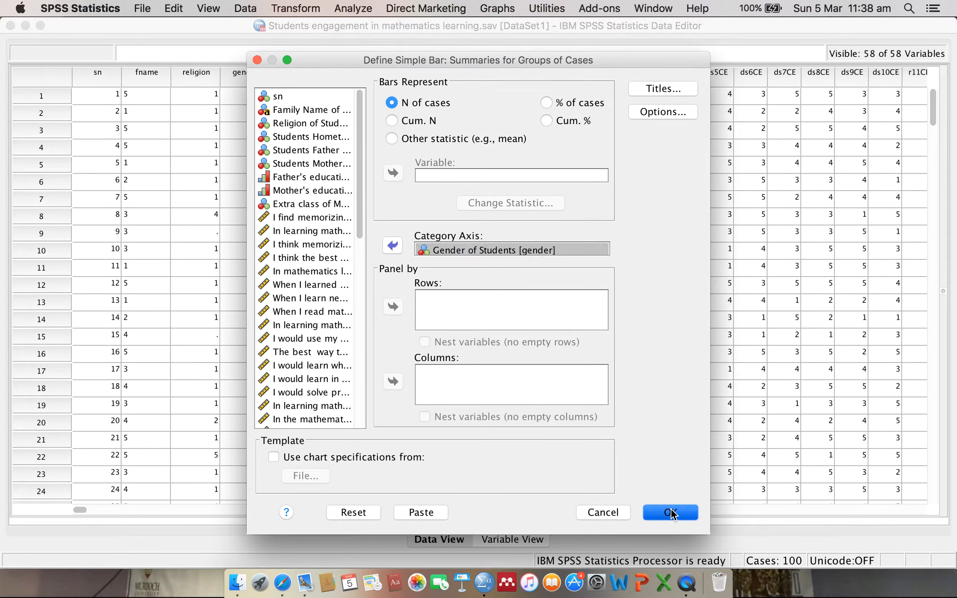
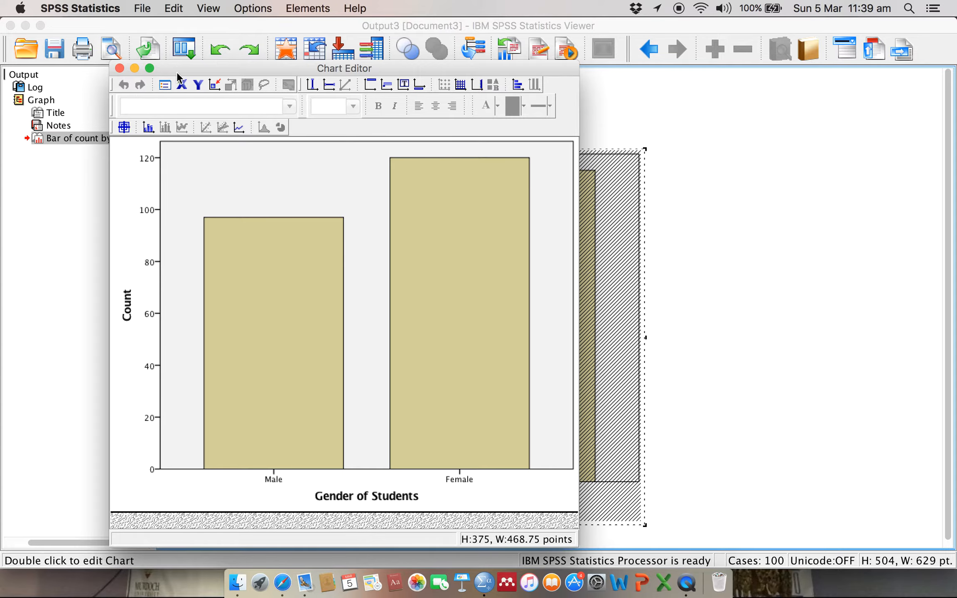
- Show count data labels on the bars and set their custom position to Above Center
{"action": "left_click_drag", "start_coordinate": [178, 66], "coordinate": [234, 88]}
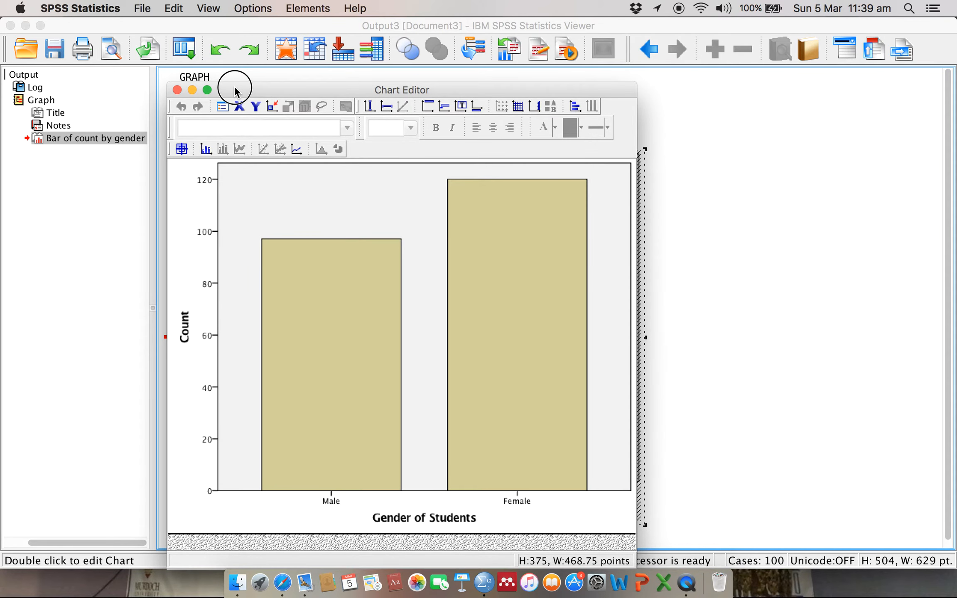
{"action": "left_click", "coordinate": [205, 150]}
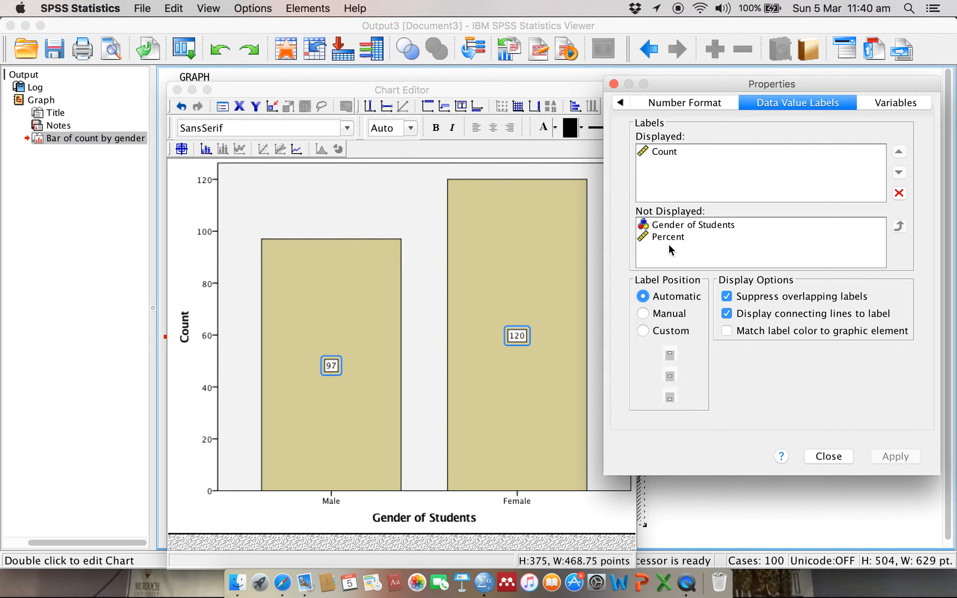
{"action": "left_click", "coordinate": [642, 330]}
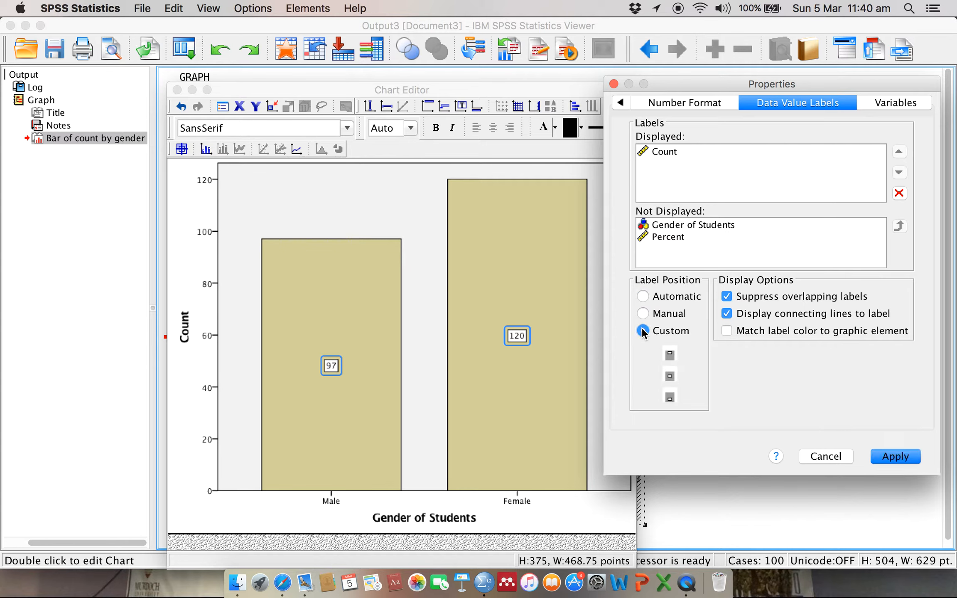
{"action": "left_click", "coordinate": [670, 354]}
{"action": "left_click", "coordinate": [909, 454]}
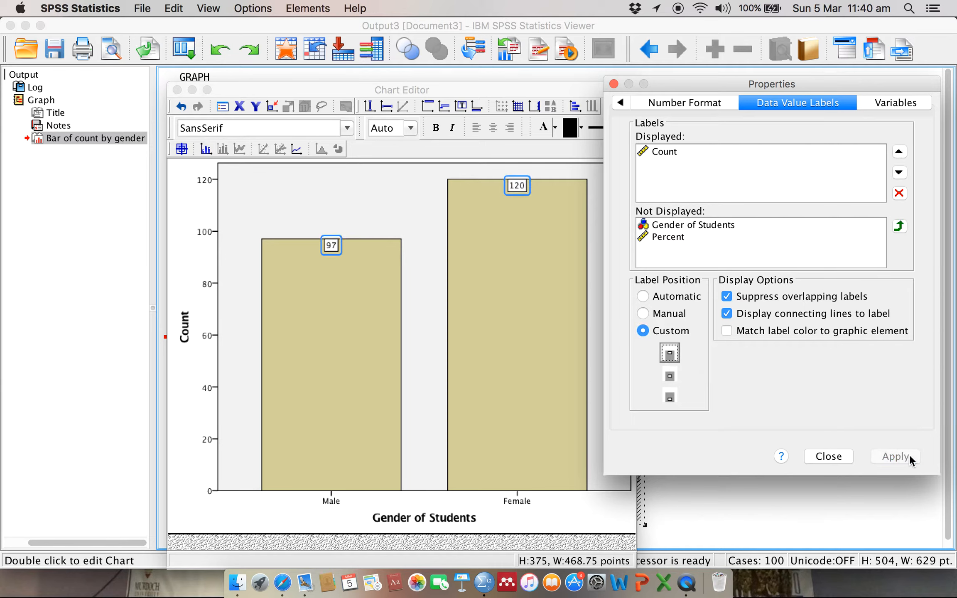
{"action": "left_click", "coordinate": [826, 457]}
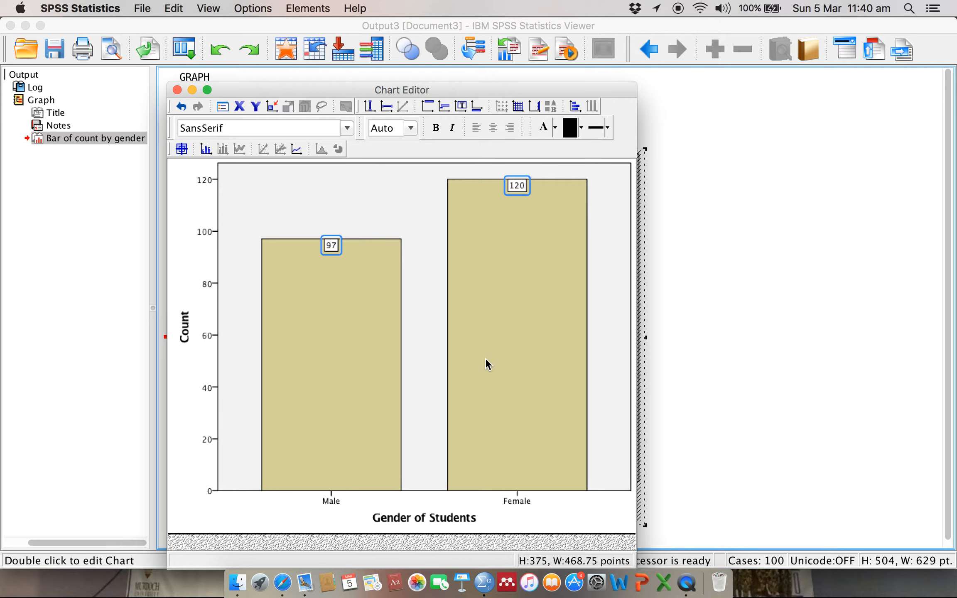
- Try selecting both bars together, and the Male and Female bars individually
{"action": "left_click", "coordinate": [485, 360]}
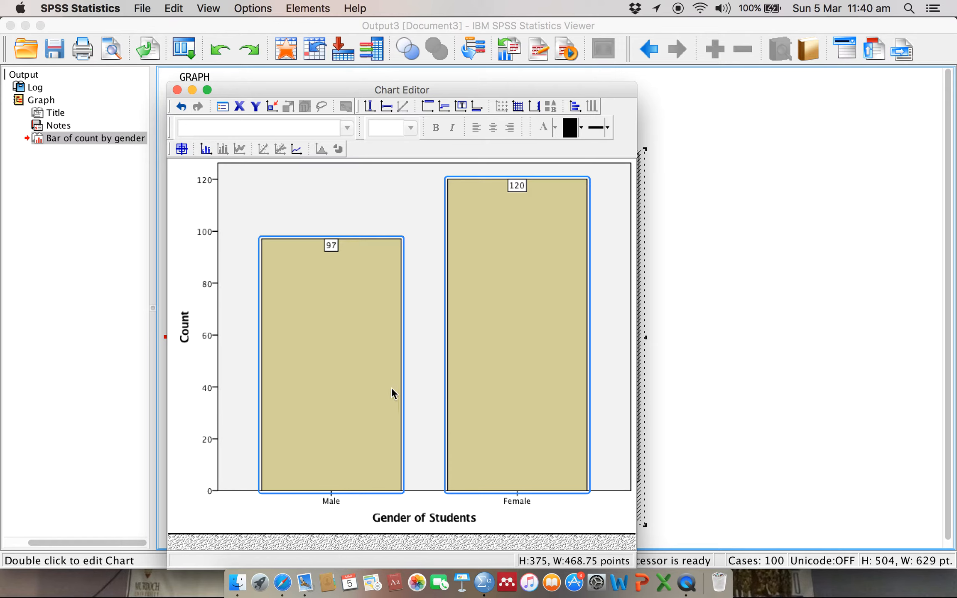
{"action": "left_click", "coordinate": [418, 364]}
{"action": "left_click", "coordinate": [362, 361]}
{"action": "left_click", "coordinate": [362, 362]}
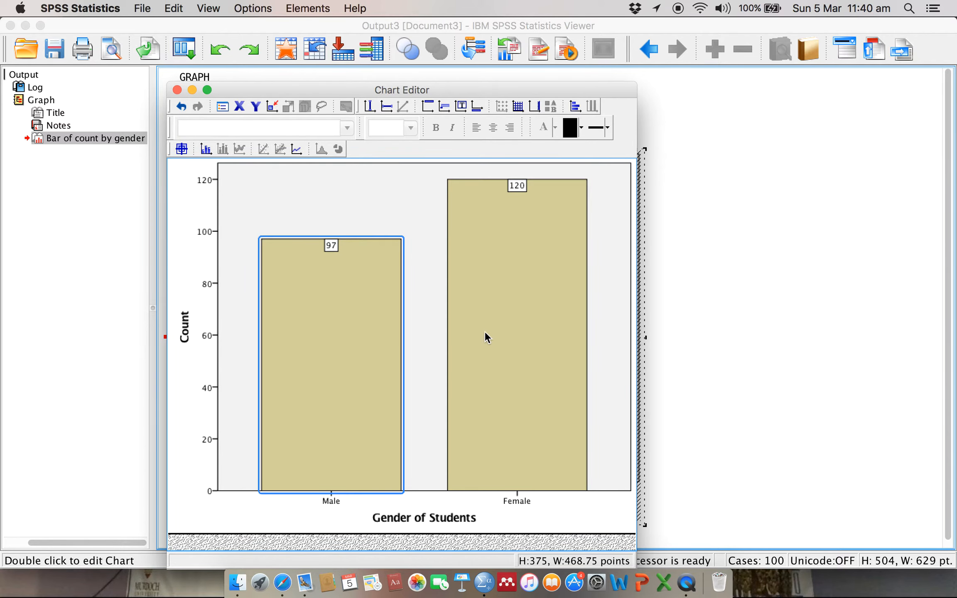
{"action": "left_click", "coordinate": [510, 333]}
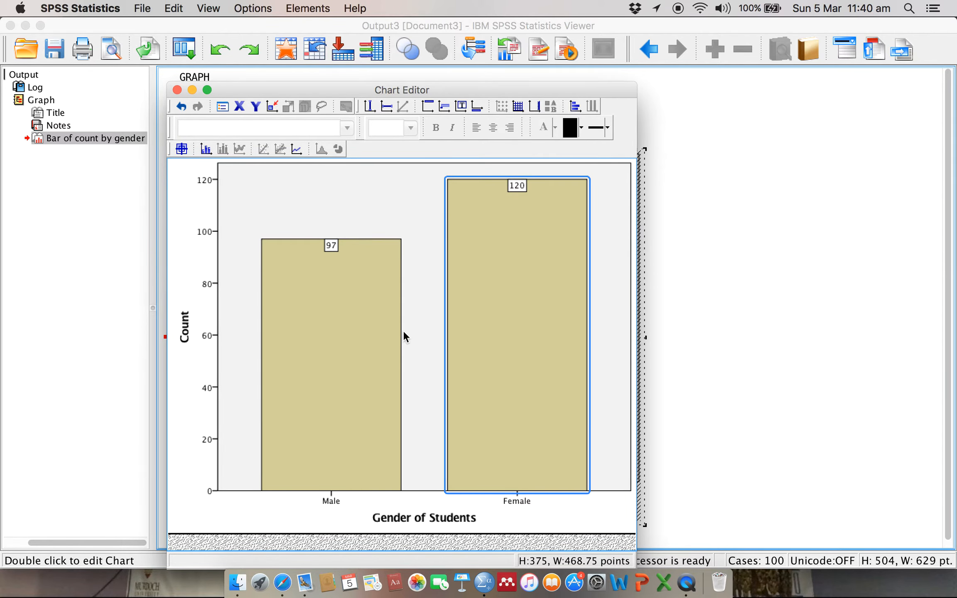
{"action": "left_click", "coordinate": [419, 333]}
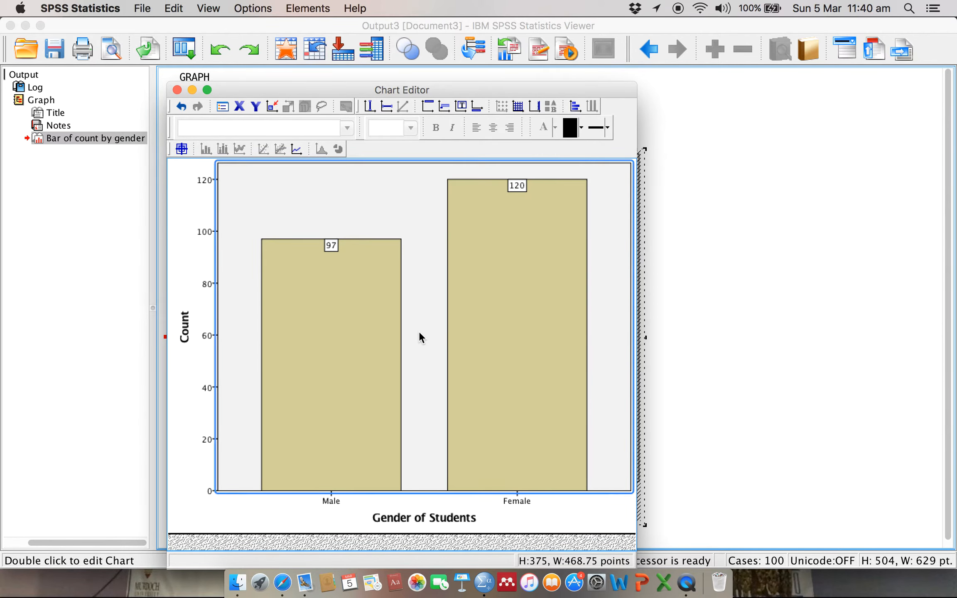
- Set the fill of both bars to white (255, 255, 255)
{"action": "left_click", "coordinate": [371, 337]}
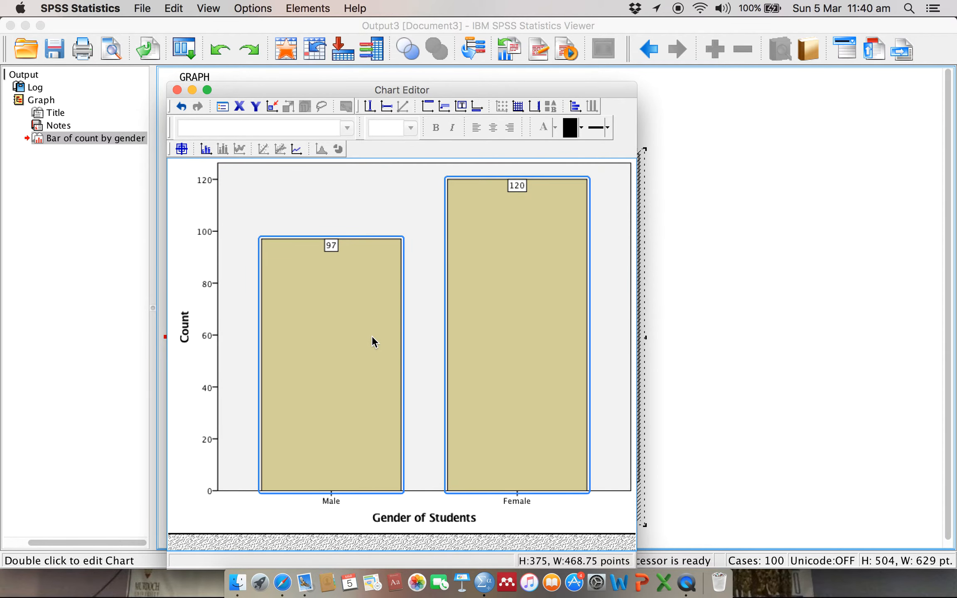
{"action": "double_click", "coordinate": [372, 335]}
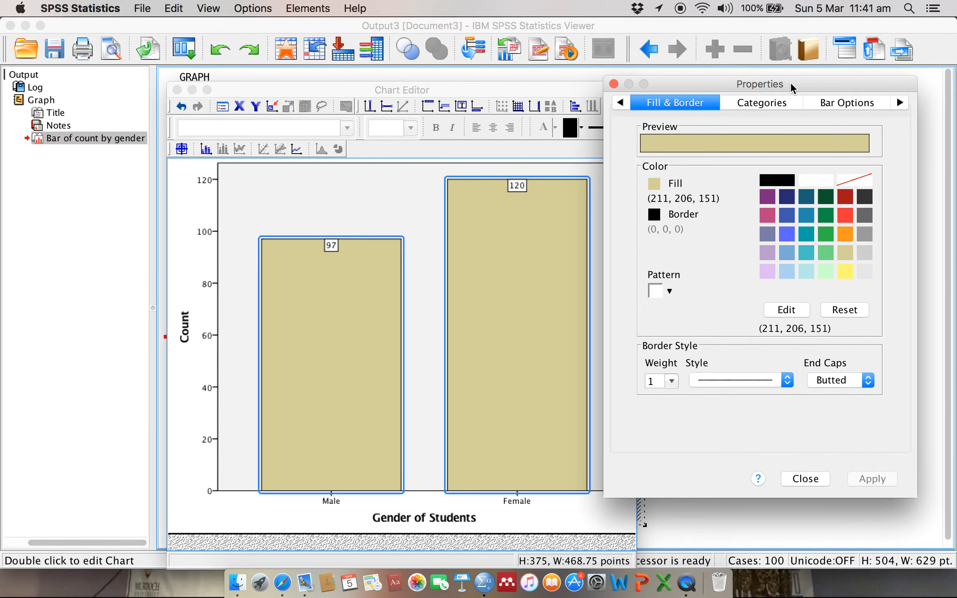
{"action": "left_click_drag", "start_coordinate": [785, 86], "coordinate": [787, 105]}
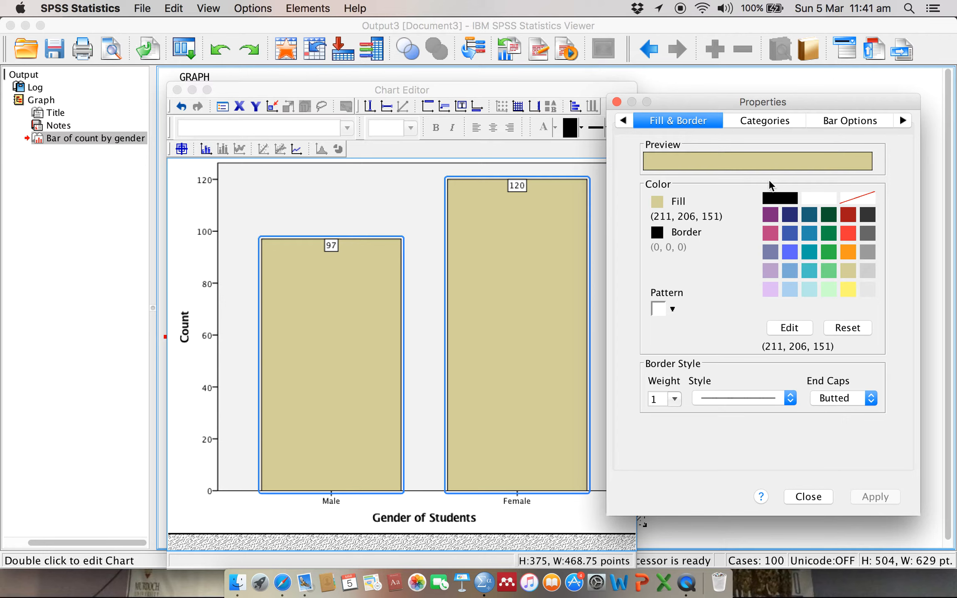
{"action": "left_click", "coordinate": [814, 195]}
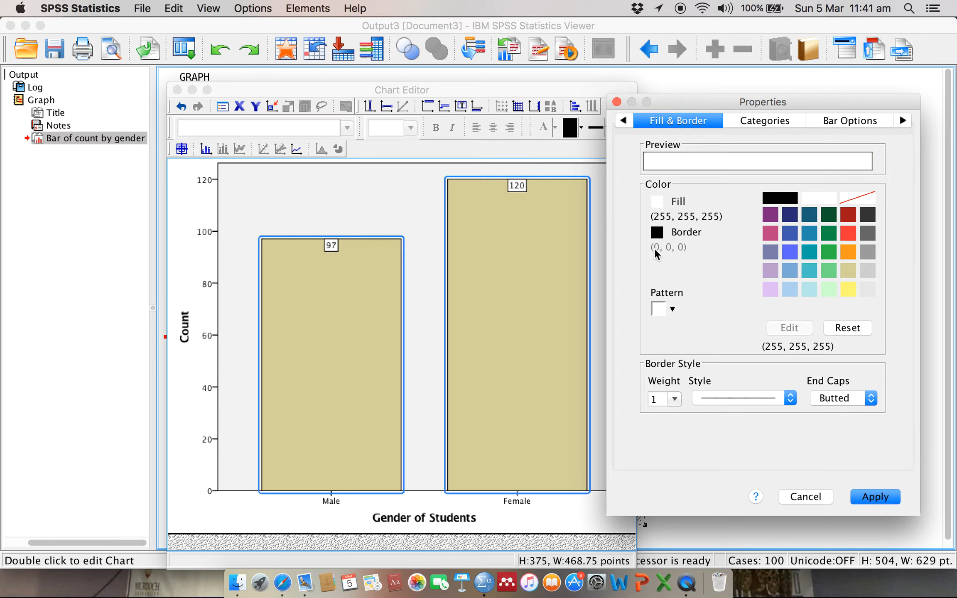
{"action": "left_click", "coordinate": [867, 495]}
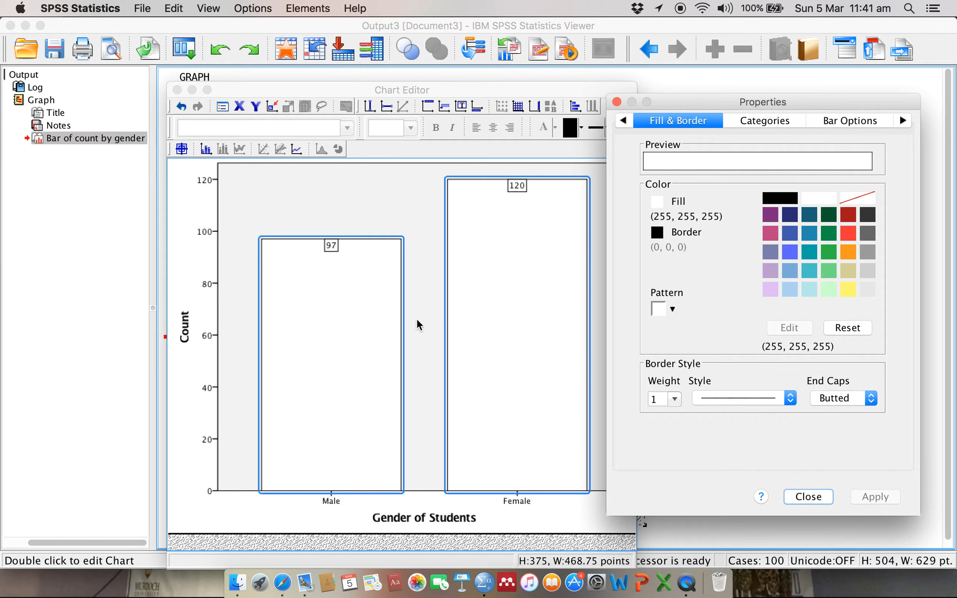
- Apply a thin diagonal-stripe fill pattern to the Male bar only
{"action": "left_click", "coordinate": [337, 334]}
{"action": "left_click", "coordinate": [337, 334]}
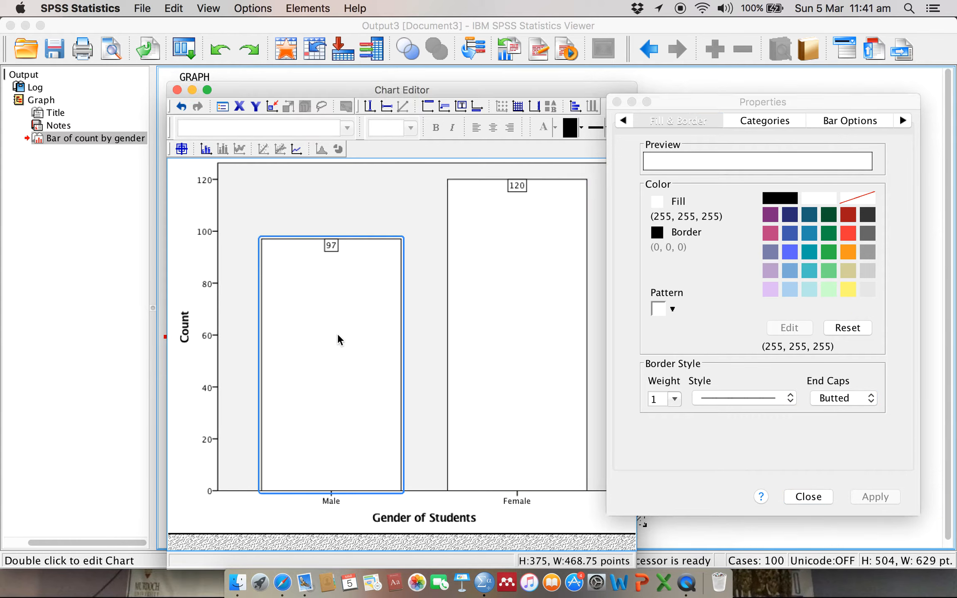
{"action": "left_click", "coordinate": [673, 307]}
{"action": "left_click", "coordinate": [672, 307]}
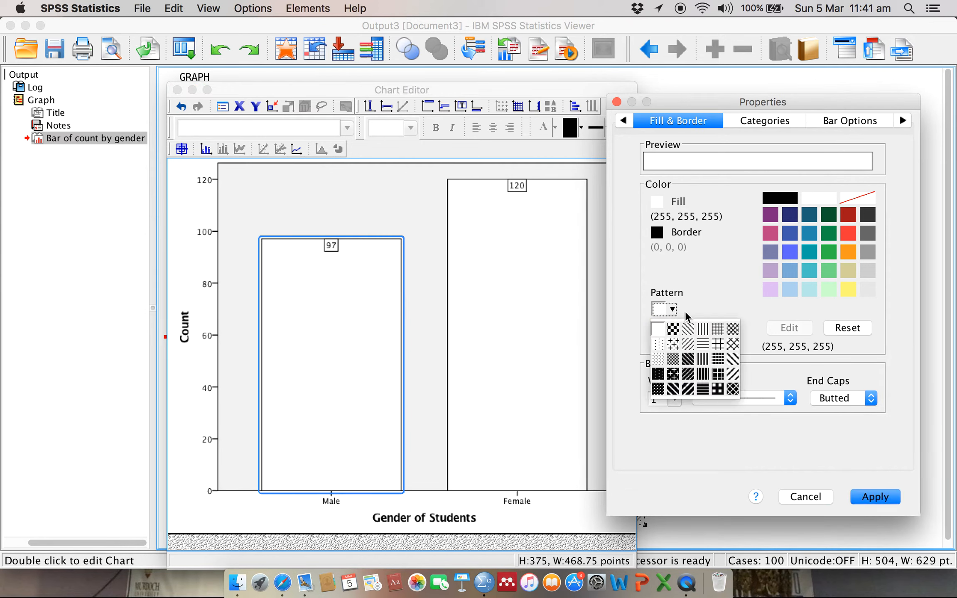
{"action": "left_click", "coordinate": [687, 324]}
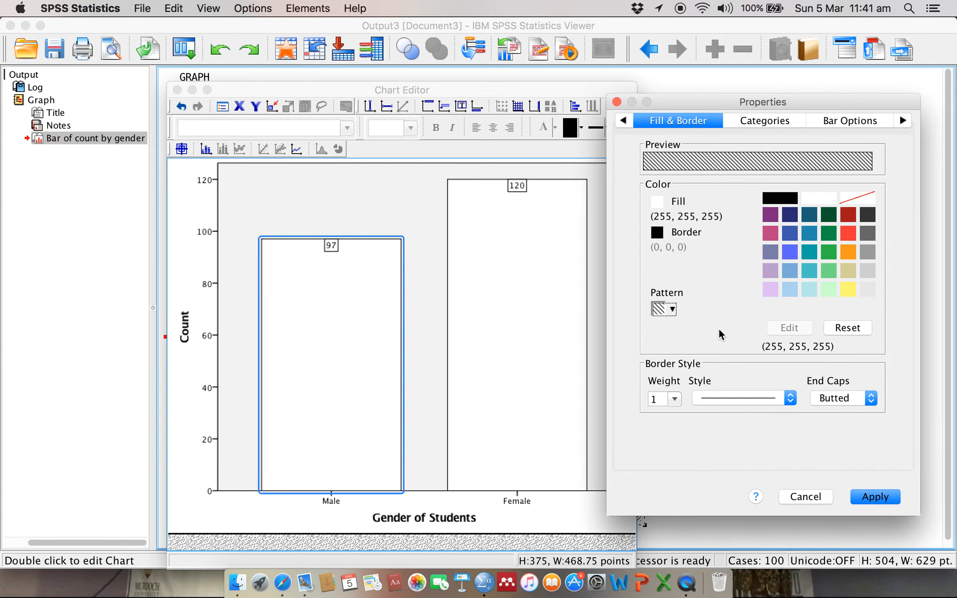
{"action": "left_click", "coordinate": [876, 498]}
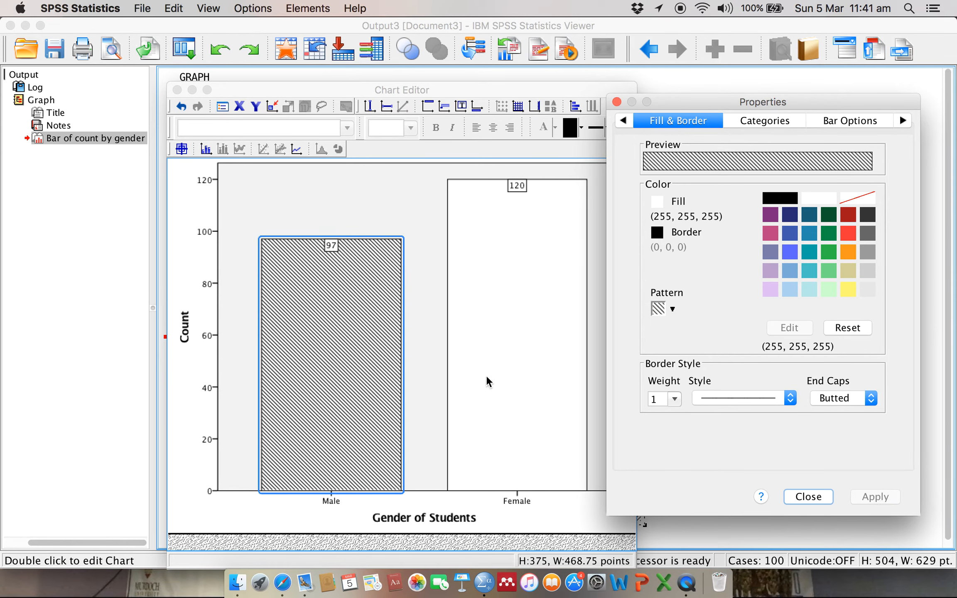
- Apply the plus-sign and dot fill pattern to the Female bar only and close its properties
{"action": "left_click", "coordinate": [513, 362]}
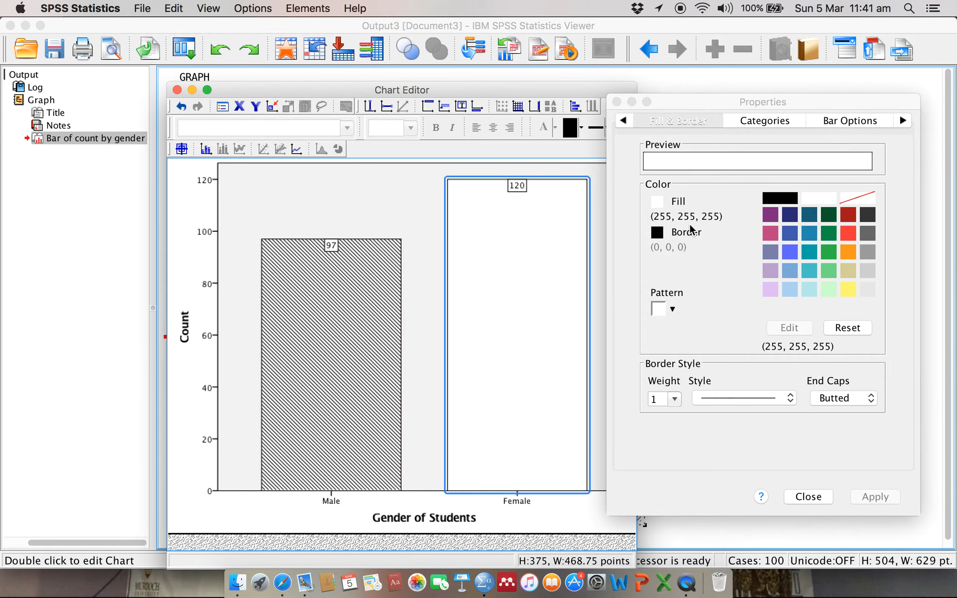
{"action": "left_click", "coordinate": [673, 310]}
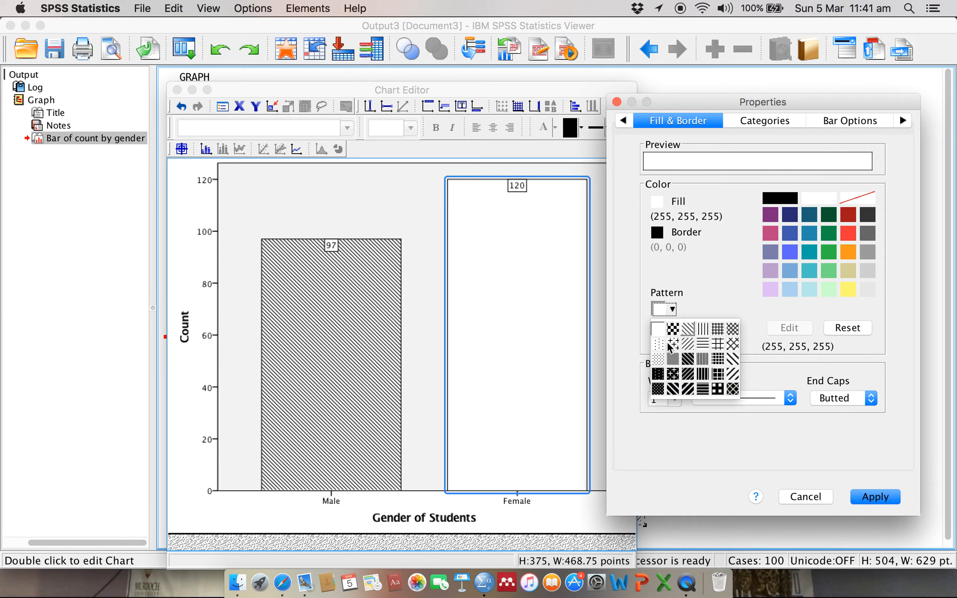
{"action": "left_click", "coordinate": [672, 343]}
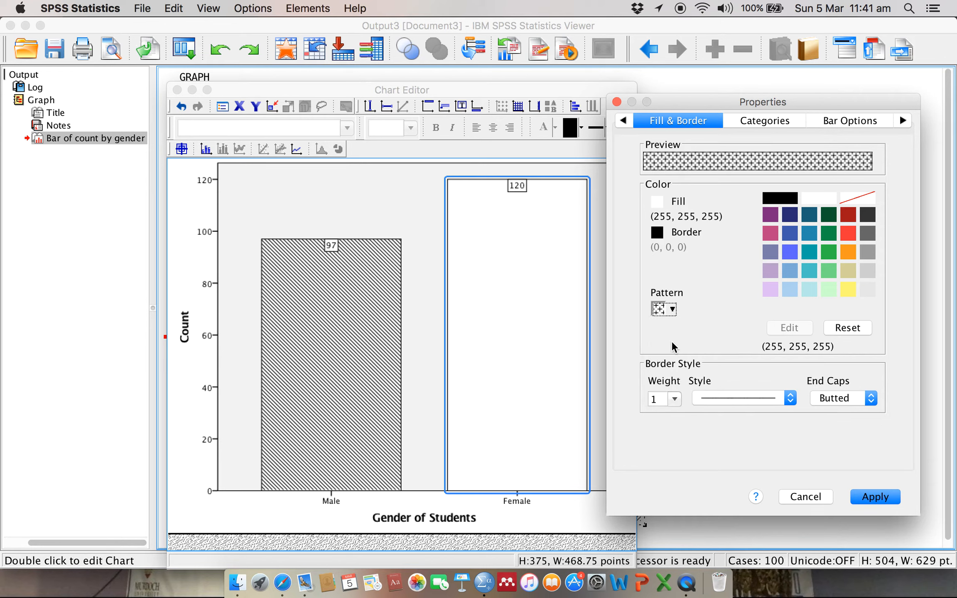
{"action": "left_click", "coordinate": [882, 496]}
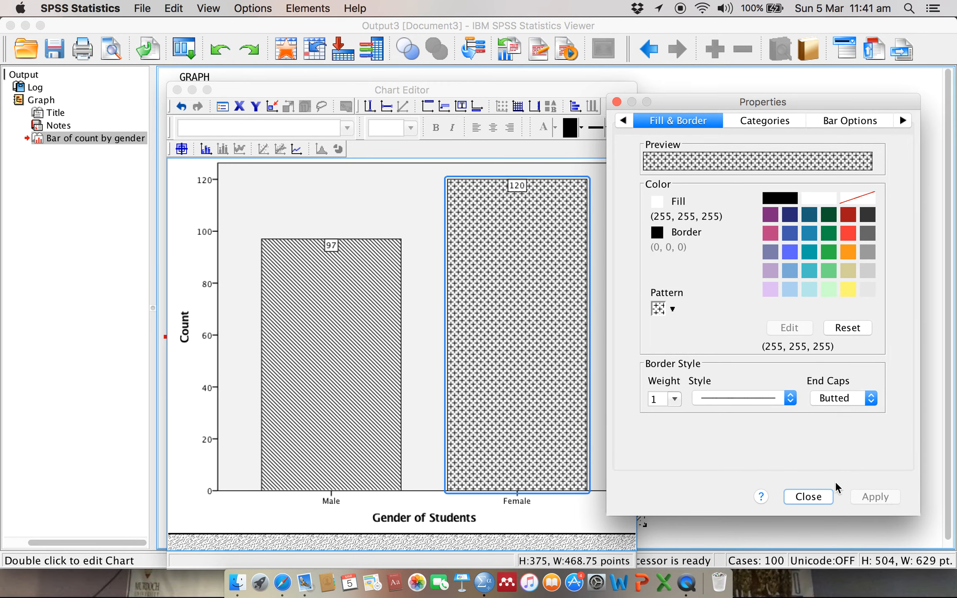
{"action": "left_click", "coordinate": [807, 497]}
- Close the chart editor to update the chart in the output, and minimize and restore the output viewer
{"action": "left_click", "coordinate": [609, 449]}
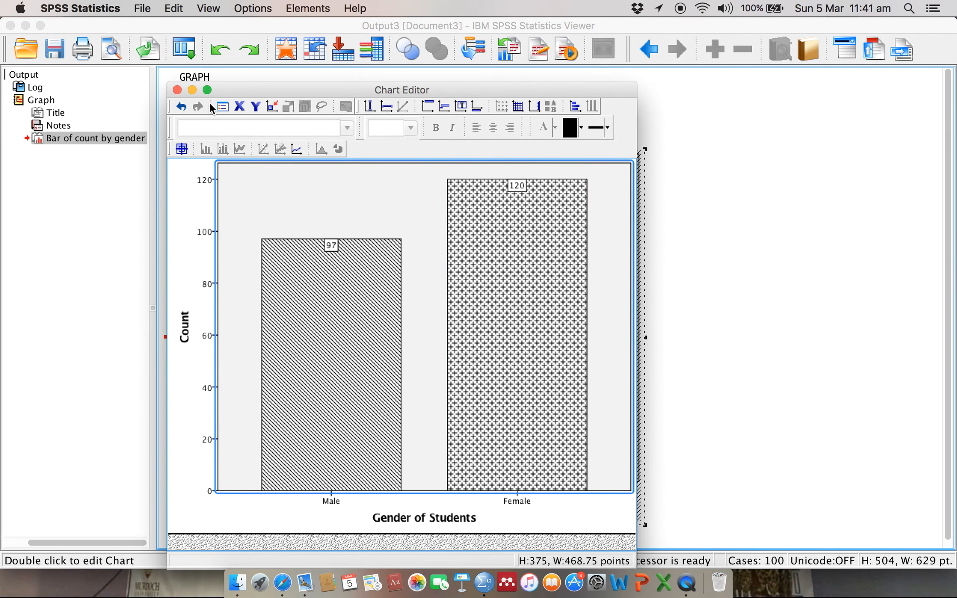
{"action": "left_click", "coordinate": [177, 90]}
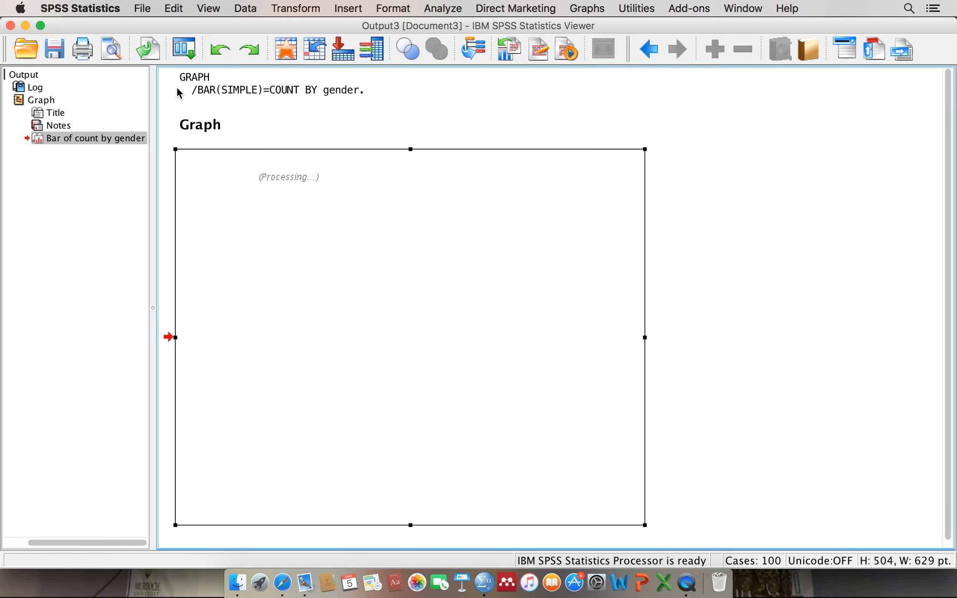
{"action": "left_click", "coordinate": [777, 239]}
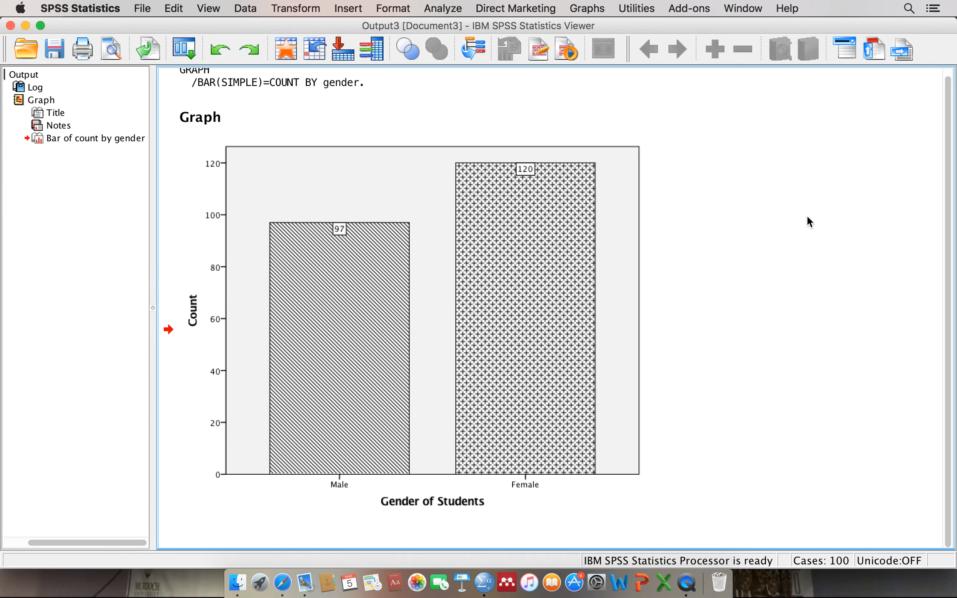
{"action": "left_click", "coordinate": [25, 25]}
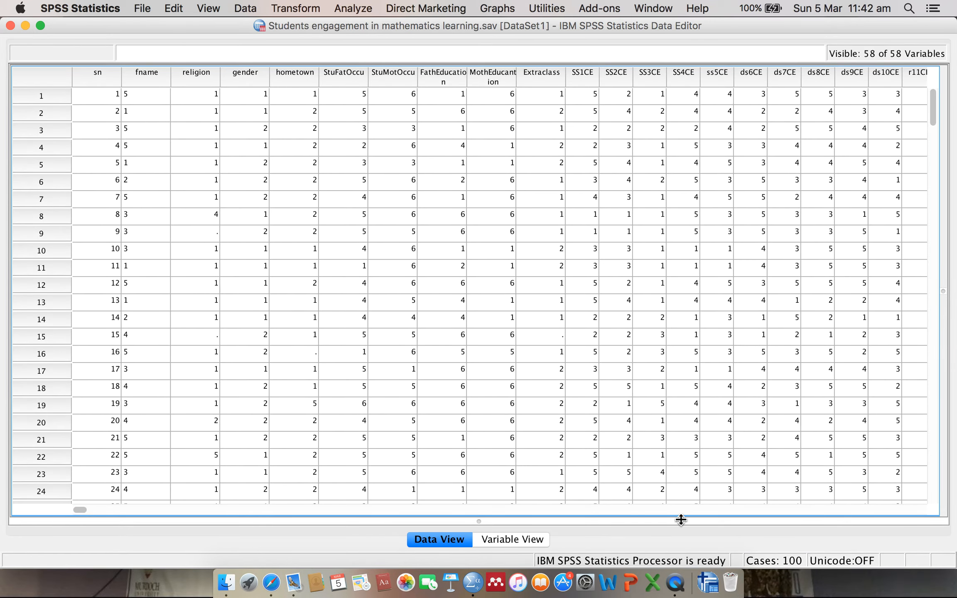
{"action": "left_click", "coordinate": [713, 582]}
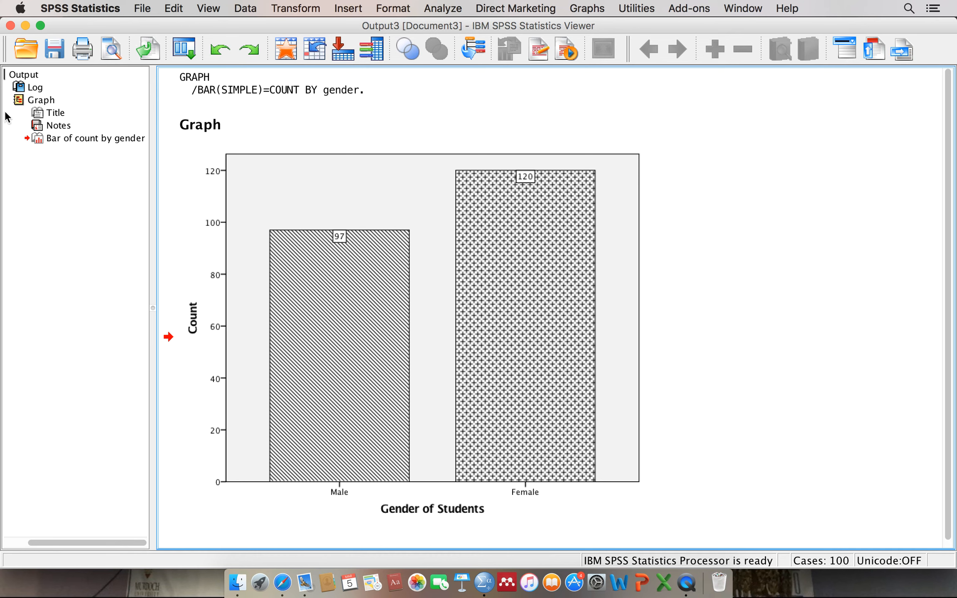
- Close the output viewer, saving its contents in Documents as "bar char for gender", and minimize the data editor
{"action": "left_click", "coordinate": [10, 26]}
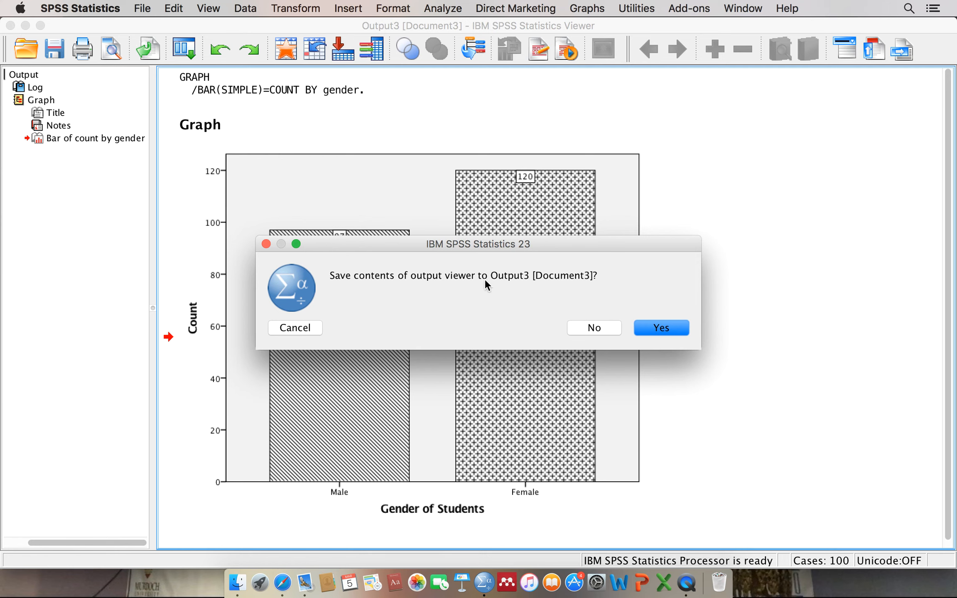
{"action": "left_click", "coordinate": [661, 328]}
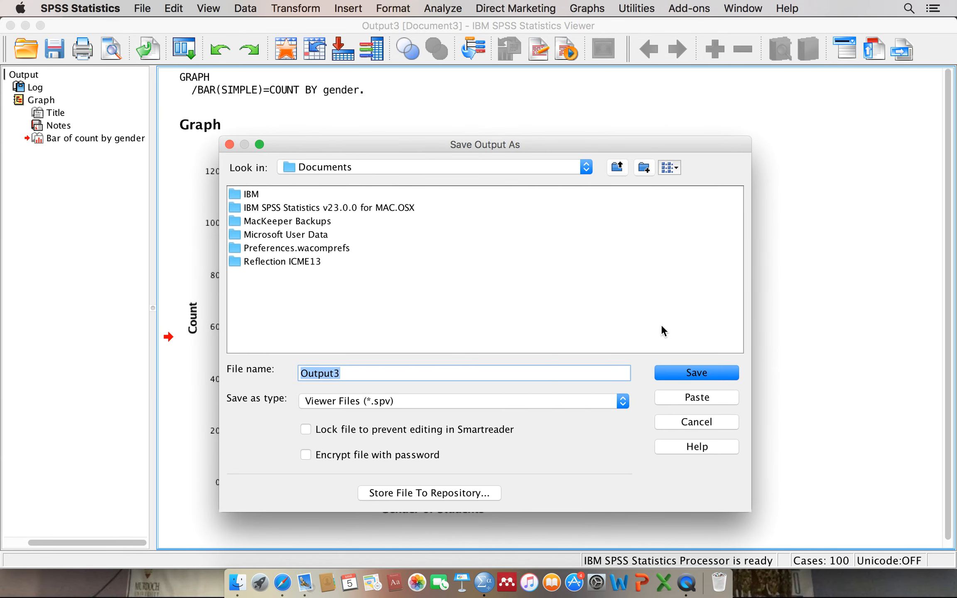
{"action": "type", "text": "bar char for "}
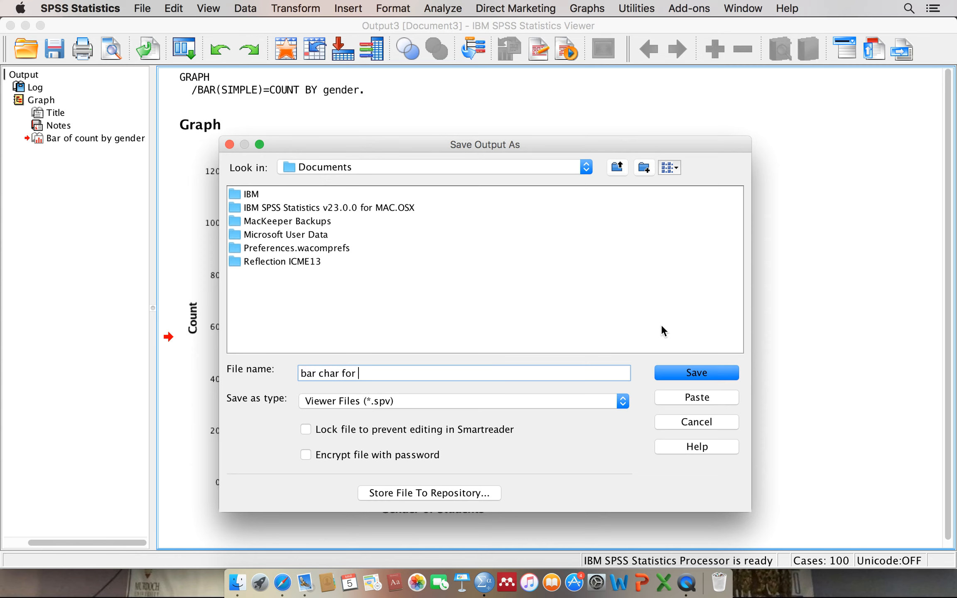
{"action": "type", "text": "gender"}
{"action": "left_click", "coordinate": [702, 372]}
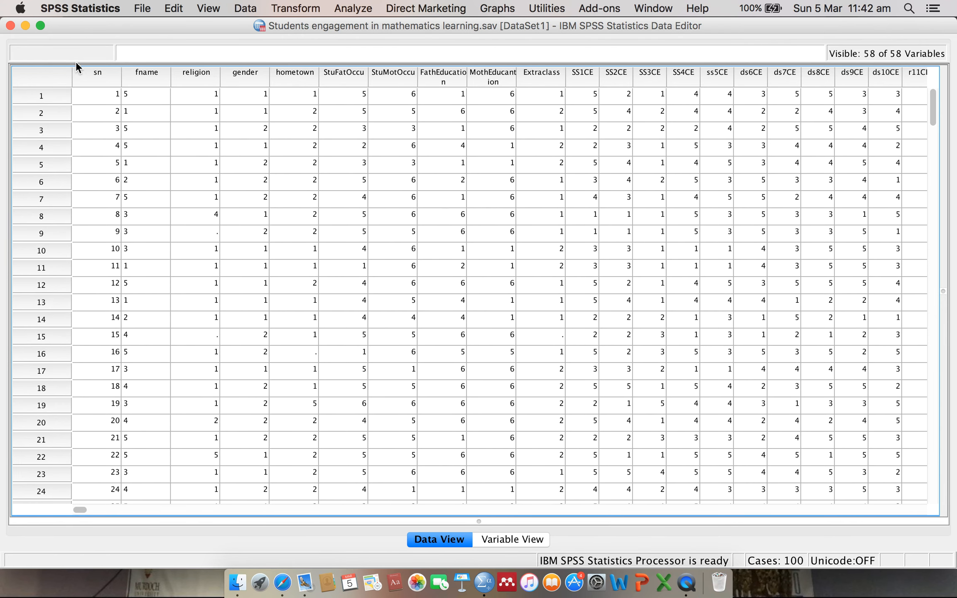
{"action": "left_click", "coordinate": [25, 25]}
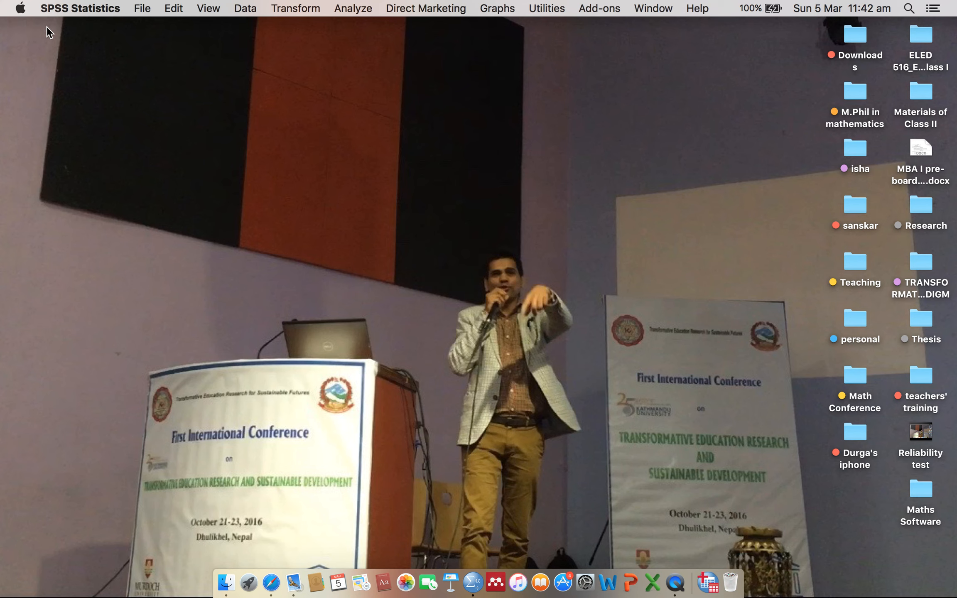